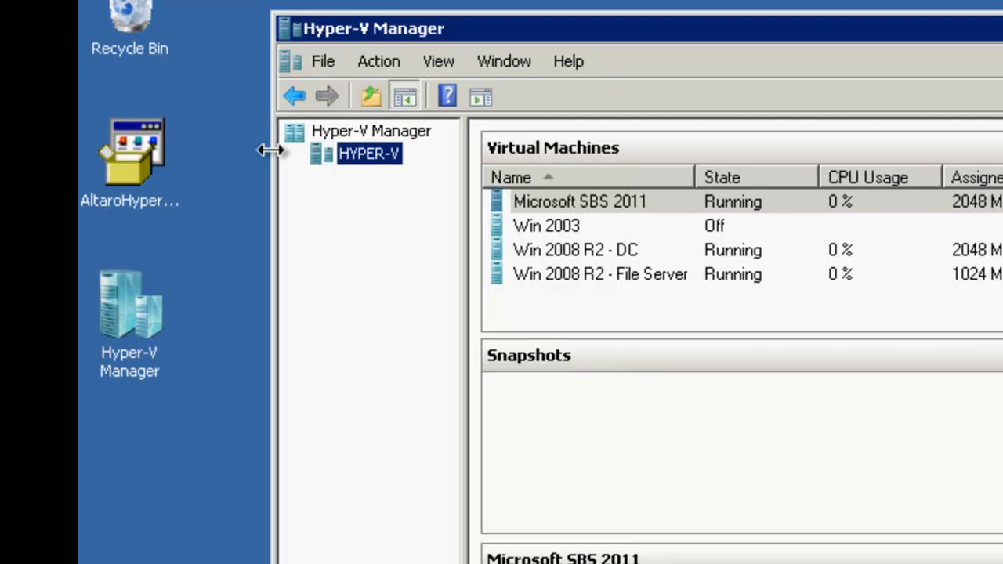
Install Altaro Hyper-V Backup from its desktop setup file, accepting the license agreement, and launch the Management Console on finishing.
{"action": "left_click", "coordinate": [146, 157]}
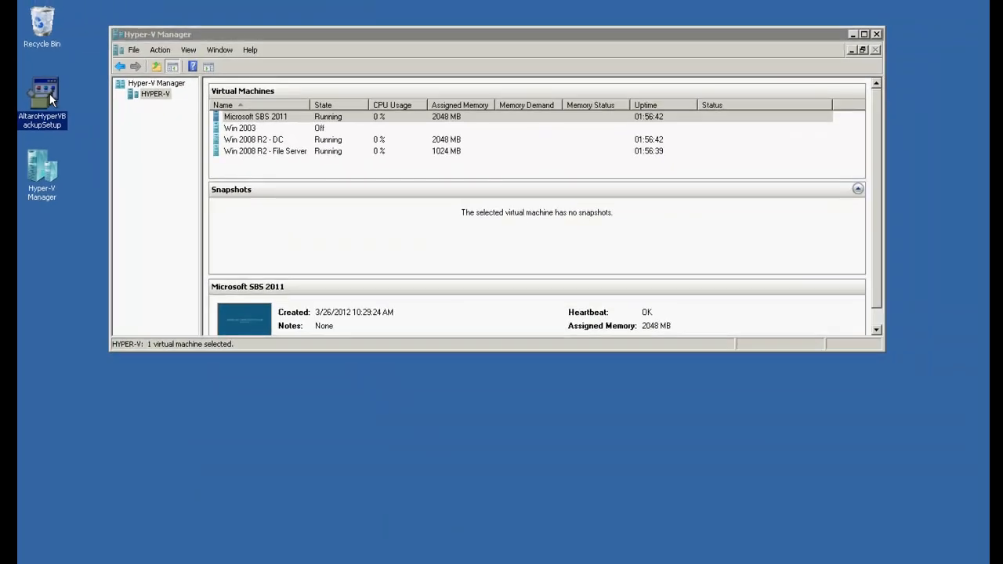
{"action": "double_click", "coordinate": [49, 93]}
{"action": "left_click", "coordinate": [583, 398]}
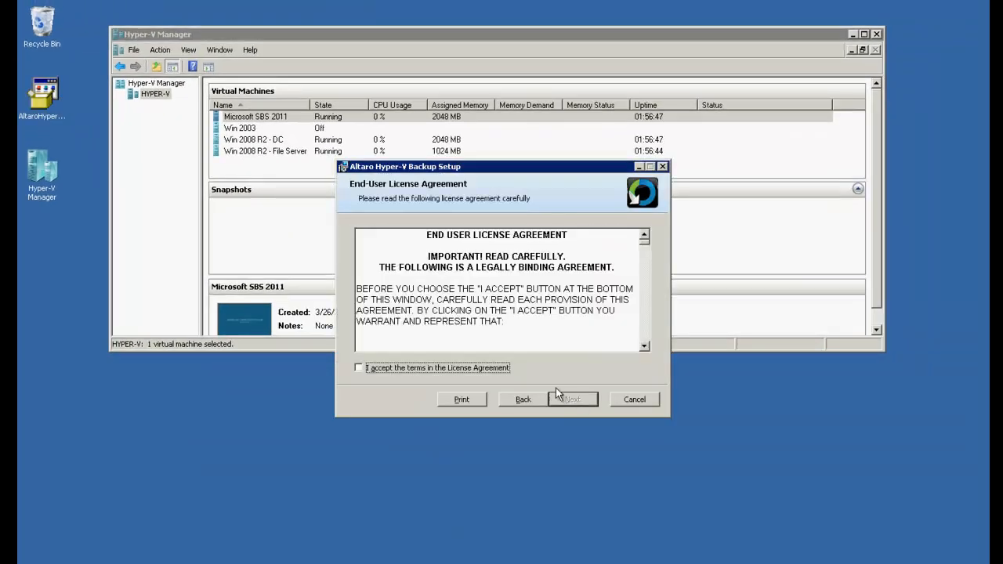
{"action": "left_click", "coordinate": [508, 369]}
{"action": "left_click", "coordinate": [564, 405]}
{"action": "left_click", "coordinate": [570, 402]}
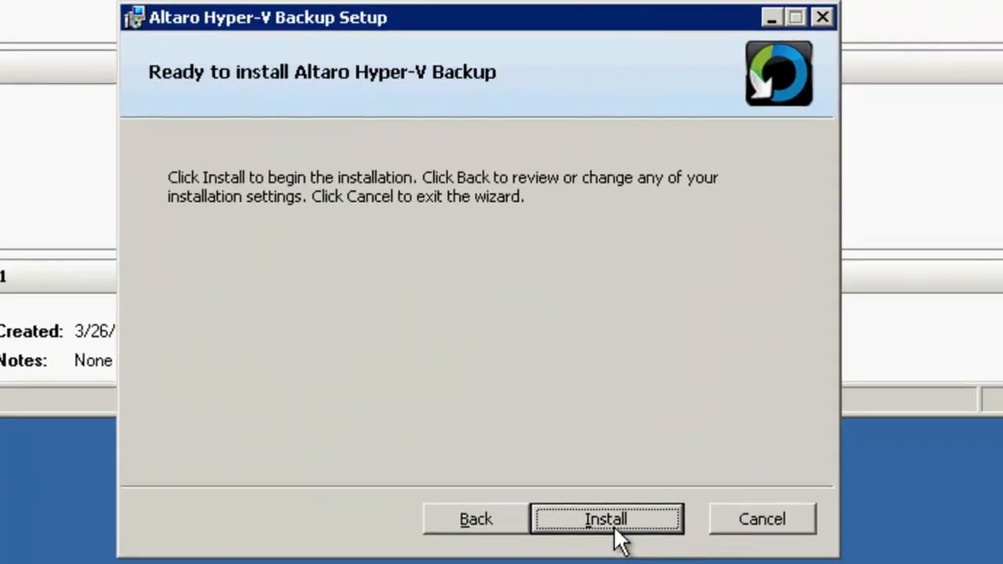
{"action": "left_click", "coordinate": [613, 526]}
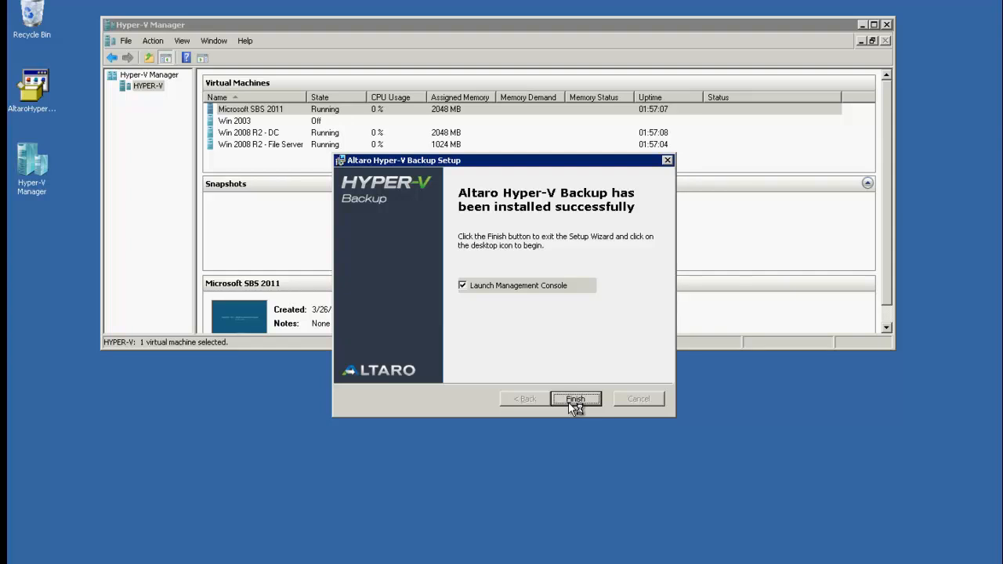
{"action": "left_click", "coordinate": [574, 399]}
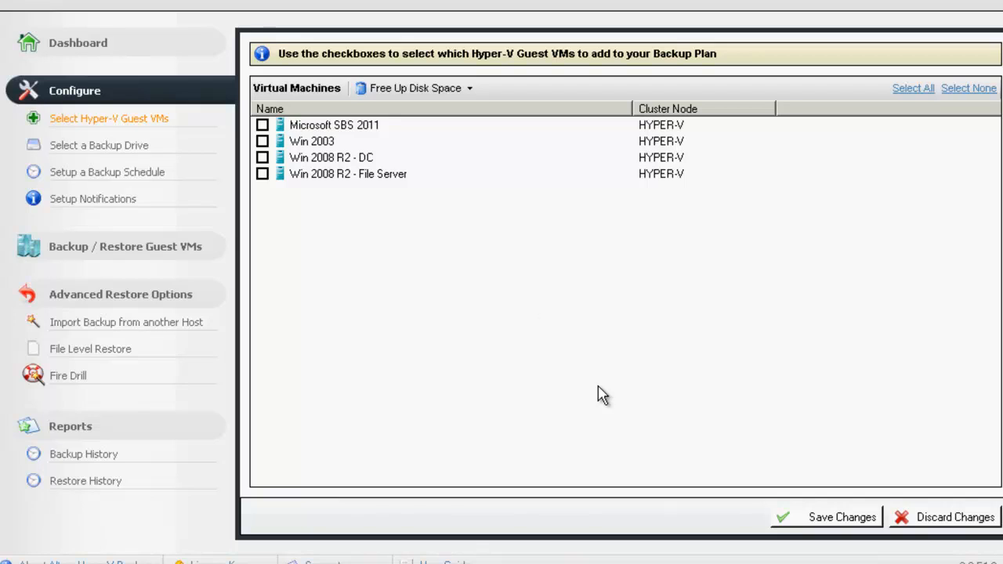
Add Microsoft SBS 2011, Win 2003, Win 2008 R2 - DC and Win 2008 R2 - File Server to the backup plan and save it.
{"action": "left_click", "coordinate": [264, 127]}
{"action": "left_click", "coordinate": [263, 142]}
{"action": "left_click", "coordinate": [262, 157]}
{"action": "left_click", "coordinate": [263, 174]}
{"action": "left_click", "coordinate": [809, 519]}
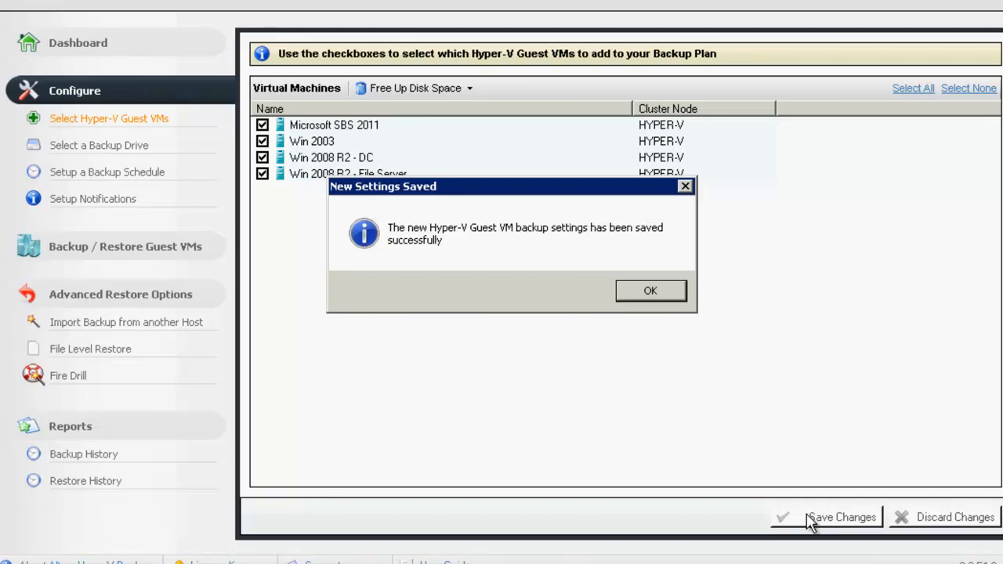
{"action": "left_click", "coordinate": [658, 291]}
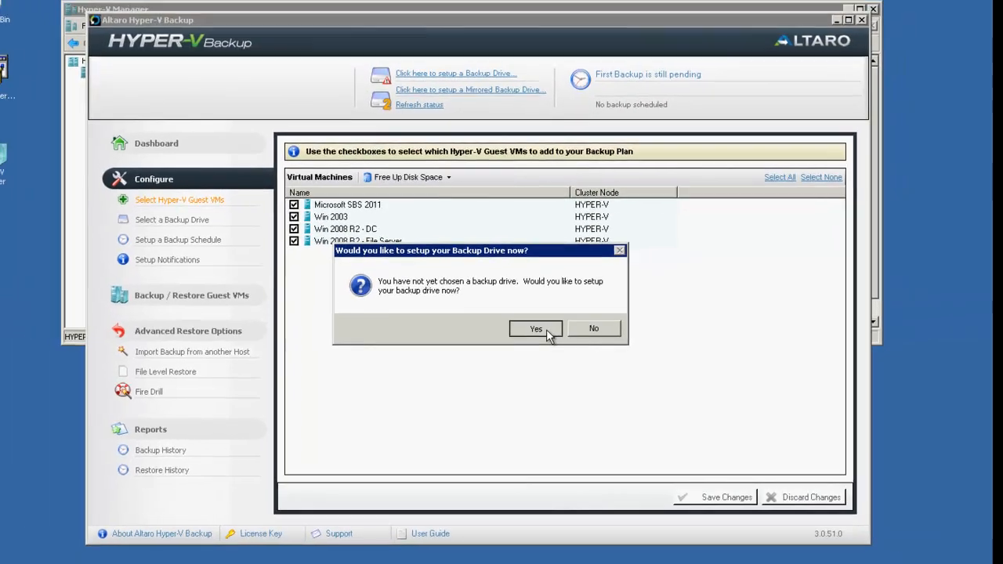
Set the local disk E: (eSATA) as the primary backup drive, using the folder E:\AltaroHyperVBackup\.
{"action": "left_click", "coordinate": [583, 292]}
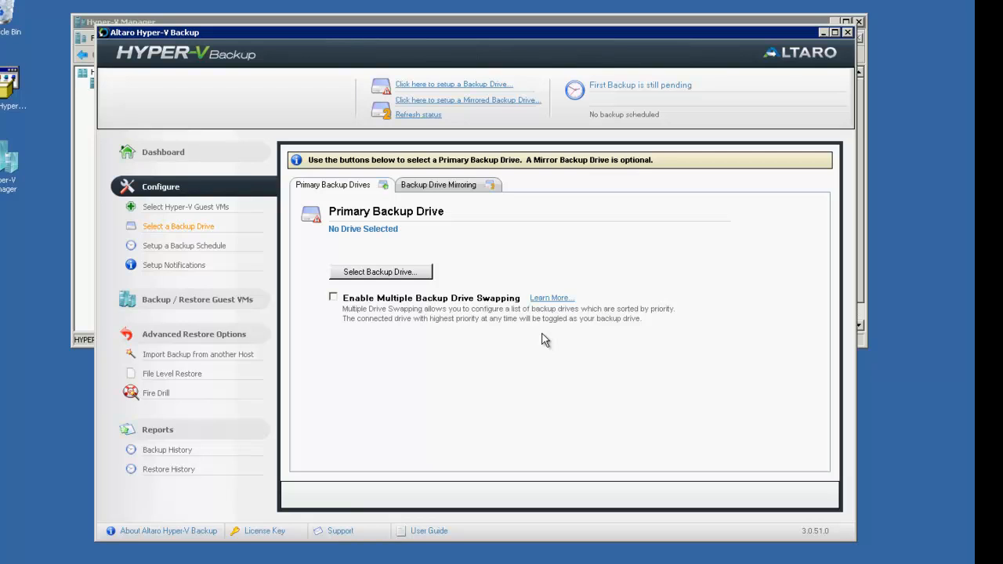
{"action": "left_click", "coordinate": [421, 273]}
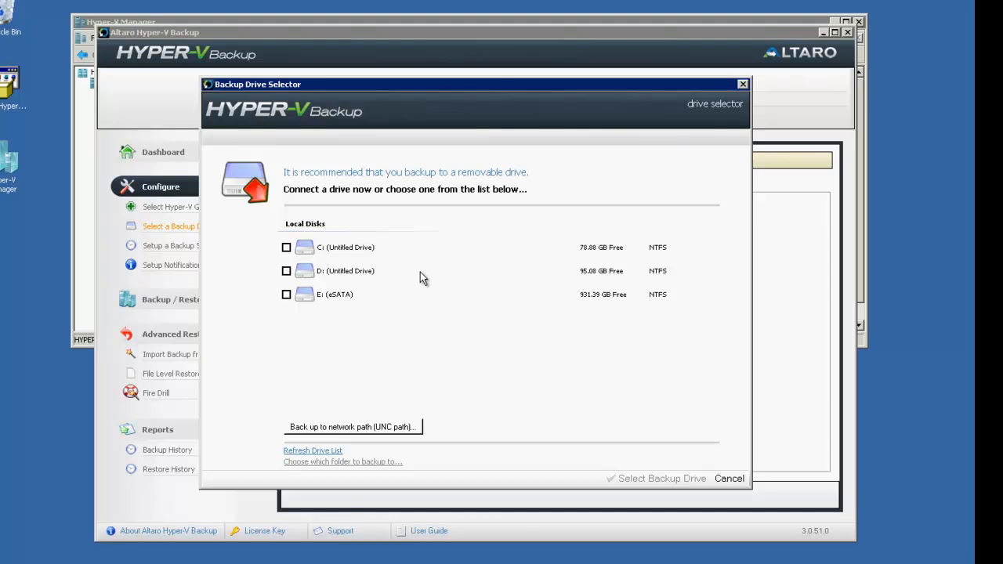
{"action": "left_click", "coordinate": [286, 295]}
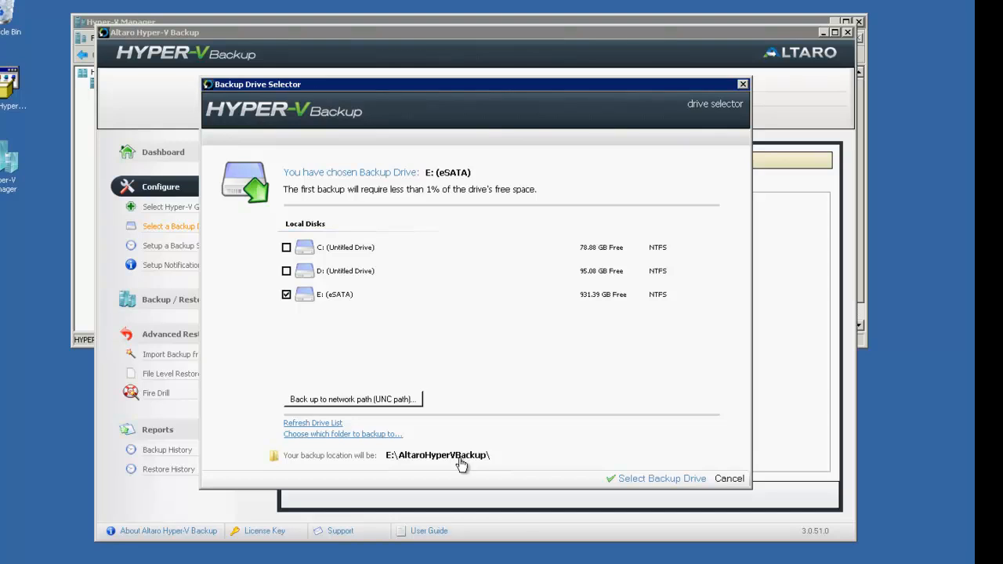
{"action": "left_click", "coordinate": [650, 484]}
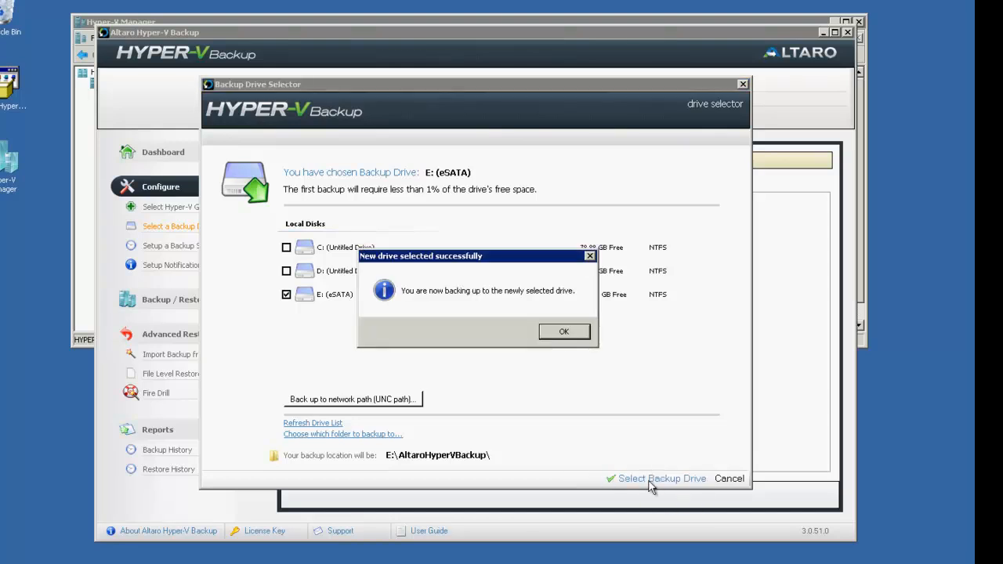
{"action": "left_click", "coordinate": [563, 331]}
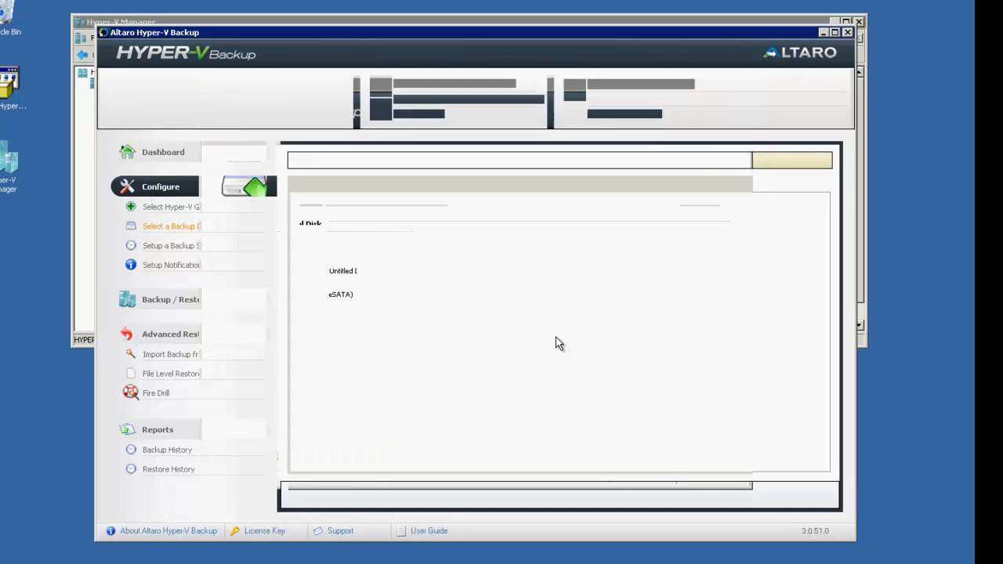
Begin the backup schedule setup, adding Microsoft SBS 2011 to Default Schedule Group 1 and Win 2003 to both default groups.
{"action": "left_click", "coordinate": [554, 338]}
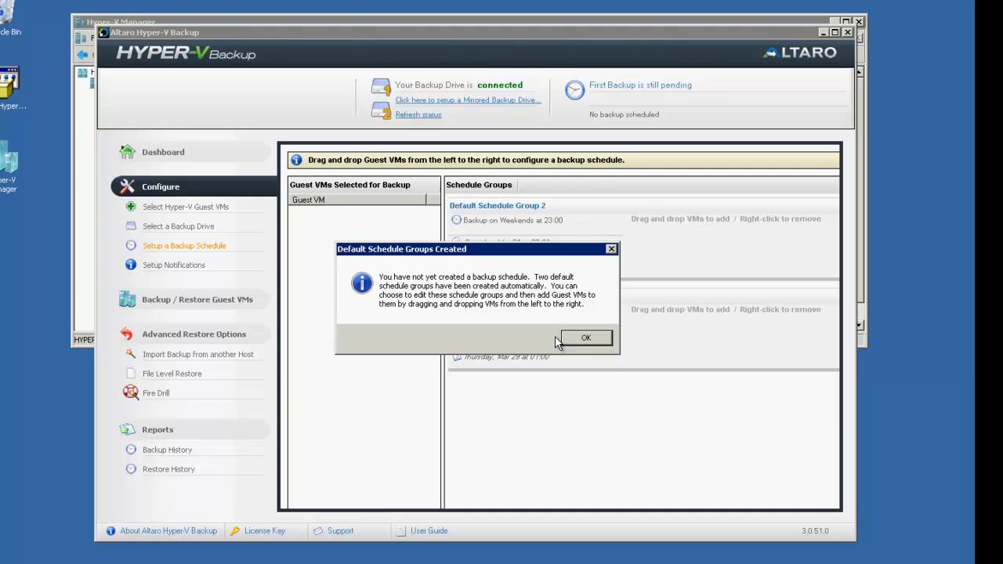
{"action": "left_click", "coordinate": [576, 339]}
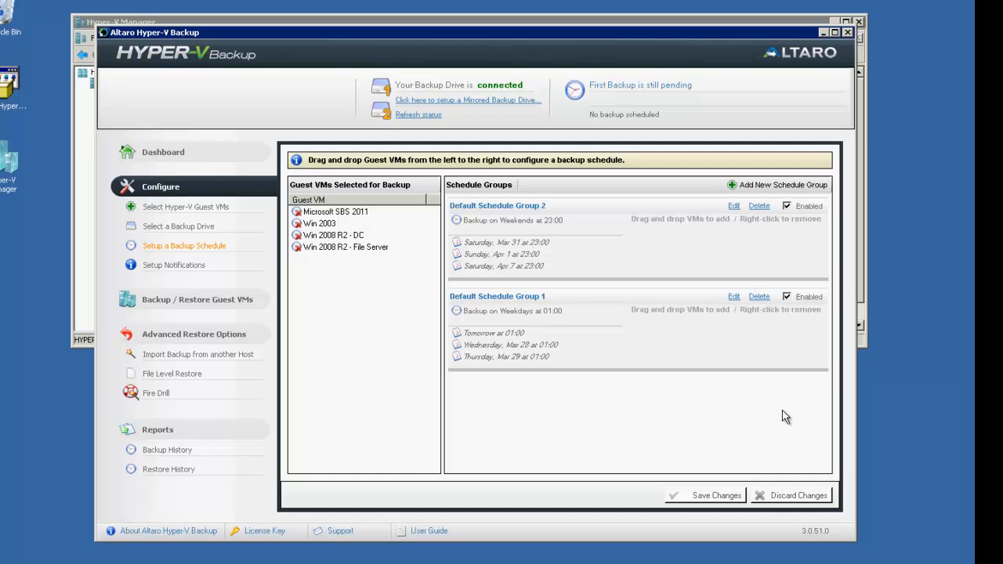
{"action": "left_click", "coordinate": [355, 214]}
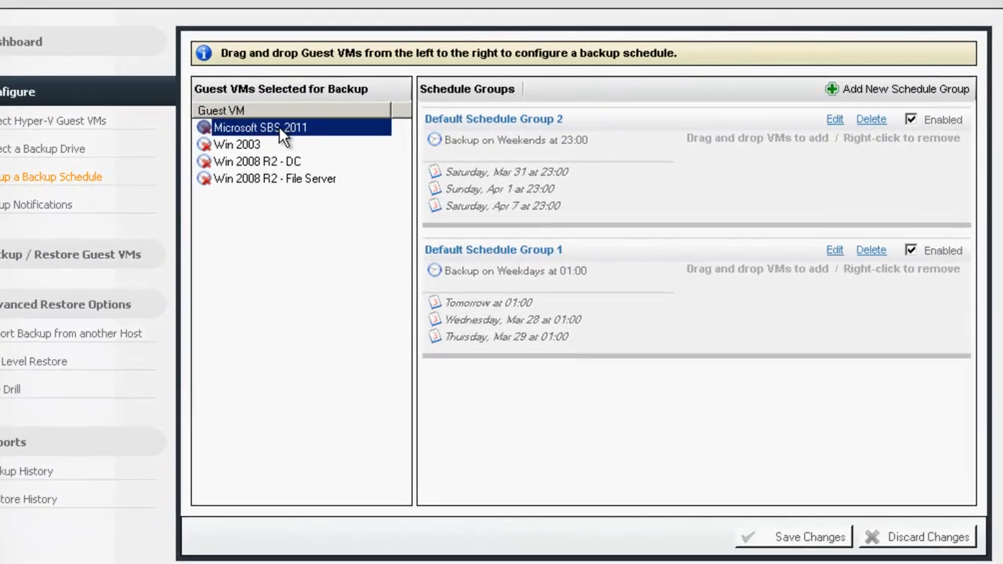
{"action": "left_click_drag", "start_coordinate": [275, 125], "coordinate": [636, 289]}
{"action": "left_click_drag", "start_coordinate": [736, 314], "coordinate": [738, 315]}
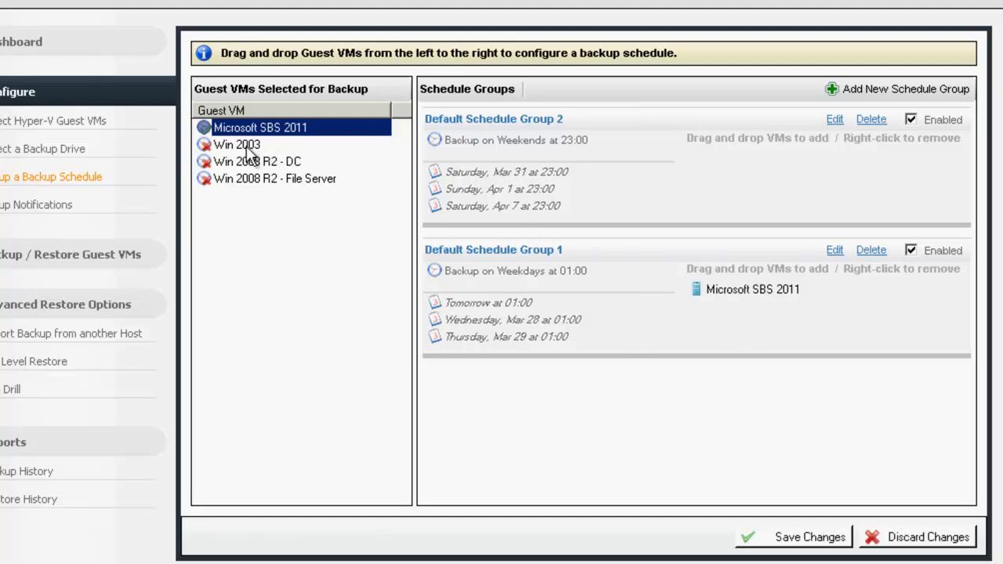
{"action": "left_click_drag", "start_coordinate": [244, 151], "coordinate": [699, 181]}
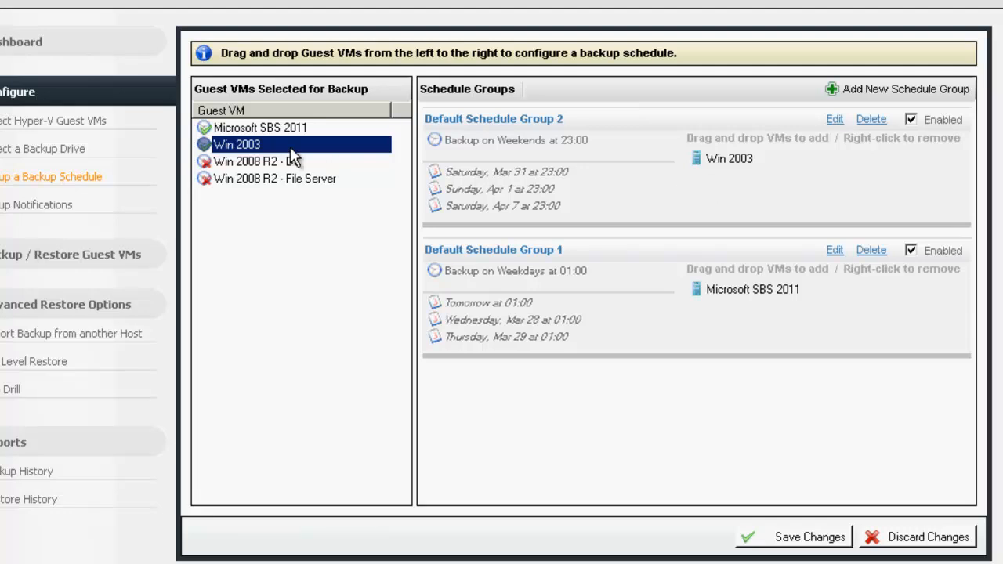
{"action": "left_click_drag", "start_coordinate": [714, 329], "coordinate": [716, 332]}
Add Win 2008 R2 - DC and Win 2008 R2 - File Server to both default schedule groups and save the schedule.
{"action": "left_click_drag", "start_coordinate": [249, 164], "coordinate": [708, 184]}
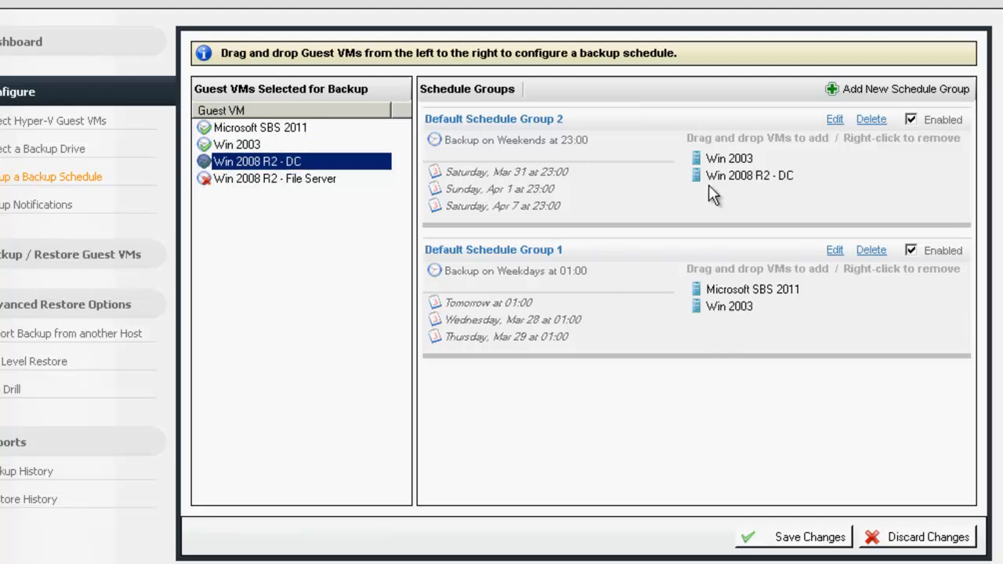
{"action": "left_click_drag", "start_coordinate": [255, 167], "coordinate": [721, 328]}
{"action": "left_click_drag", "start_coordinate": [300, 178], "coordinate": [715, 191]}
{"action": "left_click_drag", "start_coordinate": [533, 189], "coordinate": [727, 338]}
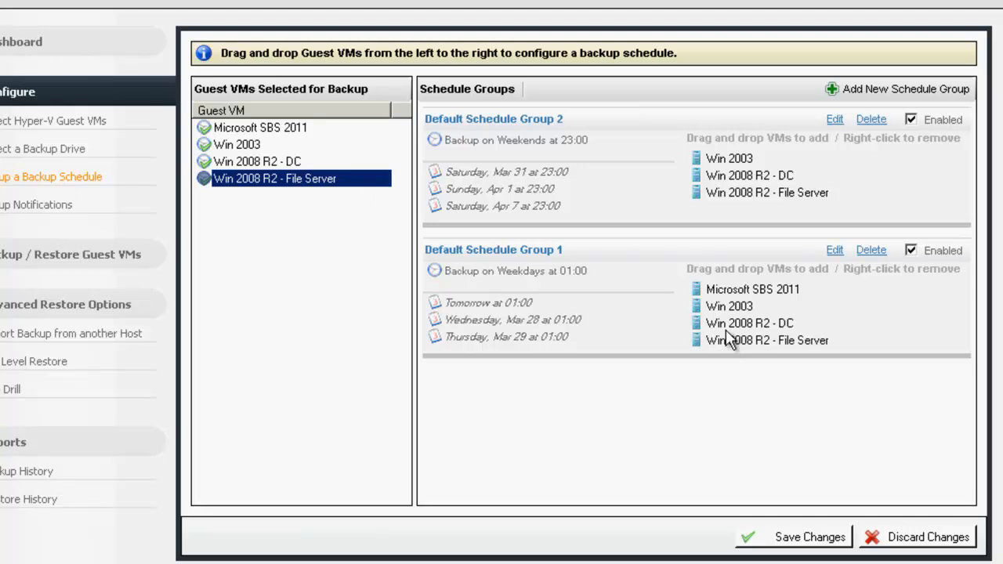
{"action": "left_click", "coordinate": [796, 540]}
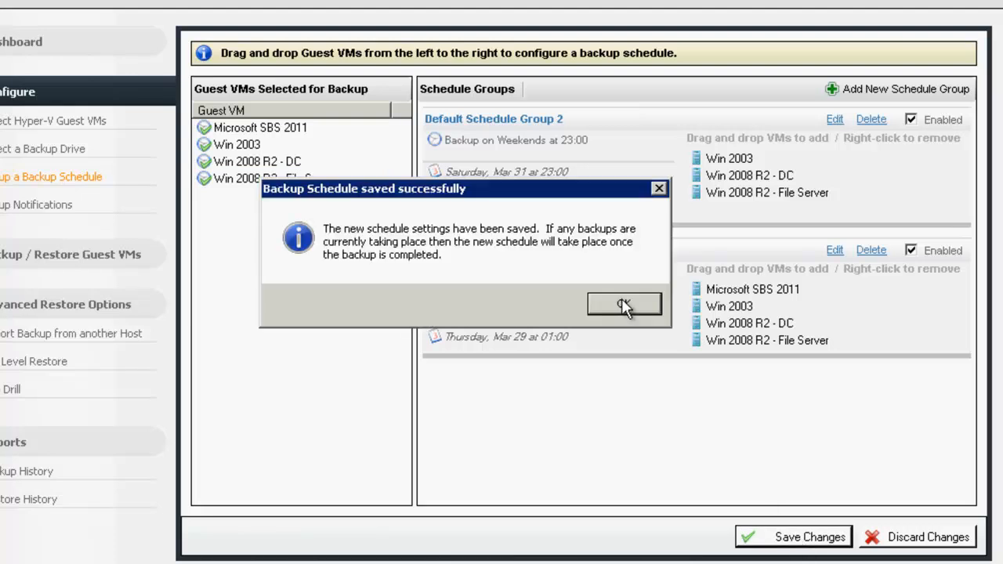
{"action": "left_click", "coordinate": [623, 304]}
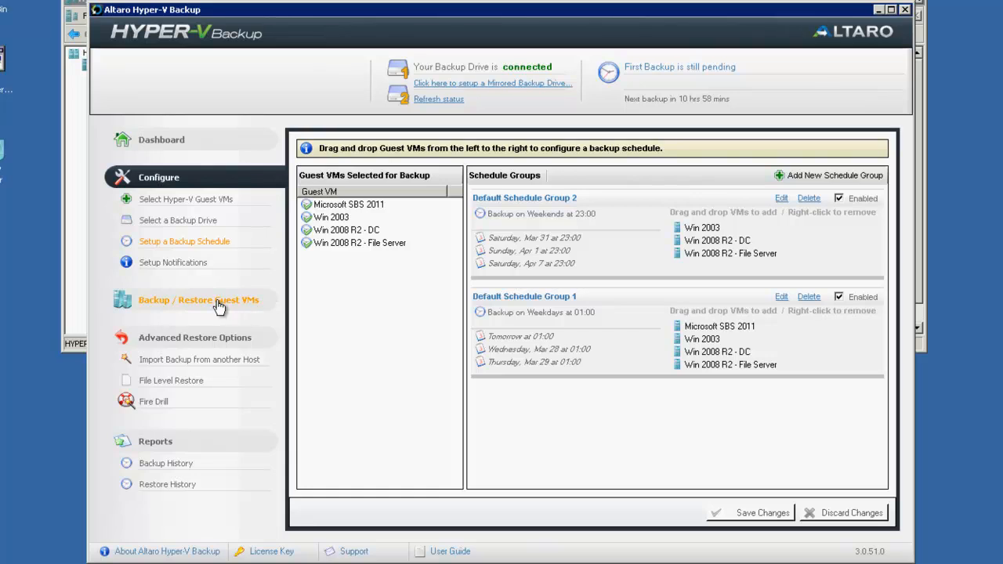
Examine the ReverseDelta and Backup Retention settings of the Microsoft SBS 2011 guest VM, leaving them without saving.
{"action": "left_click", "coordinate": [219, 305]}
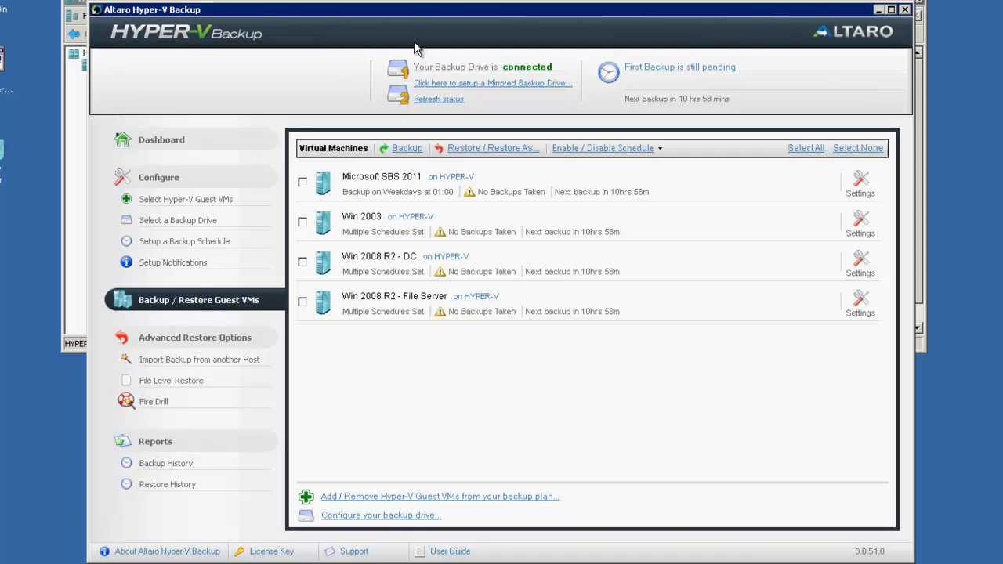
{"action": "left_click", "coordinate": [859, 183]}
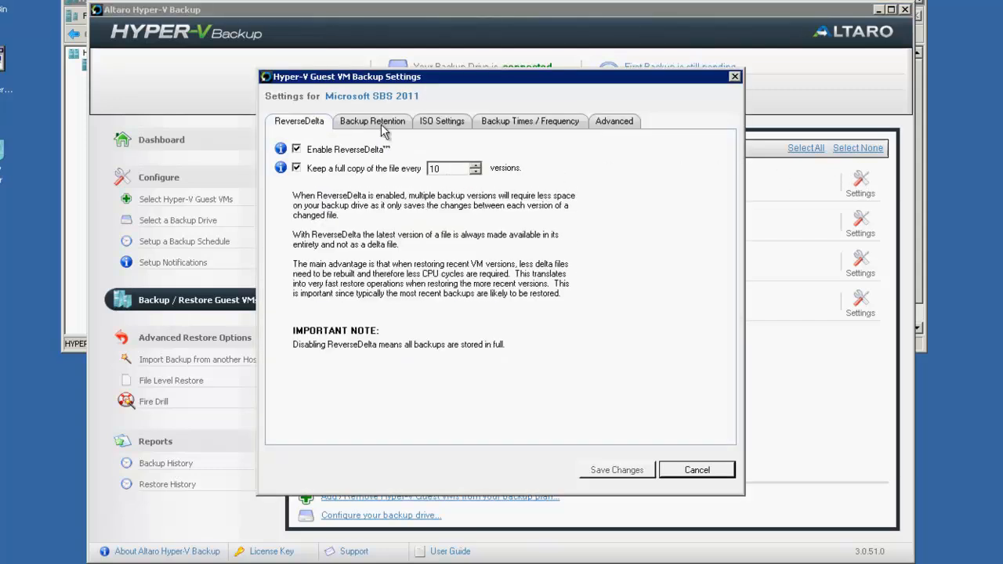
{"action": "left_click", "coordinate": [381, 124]}
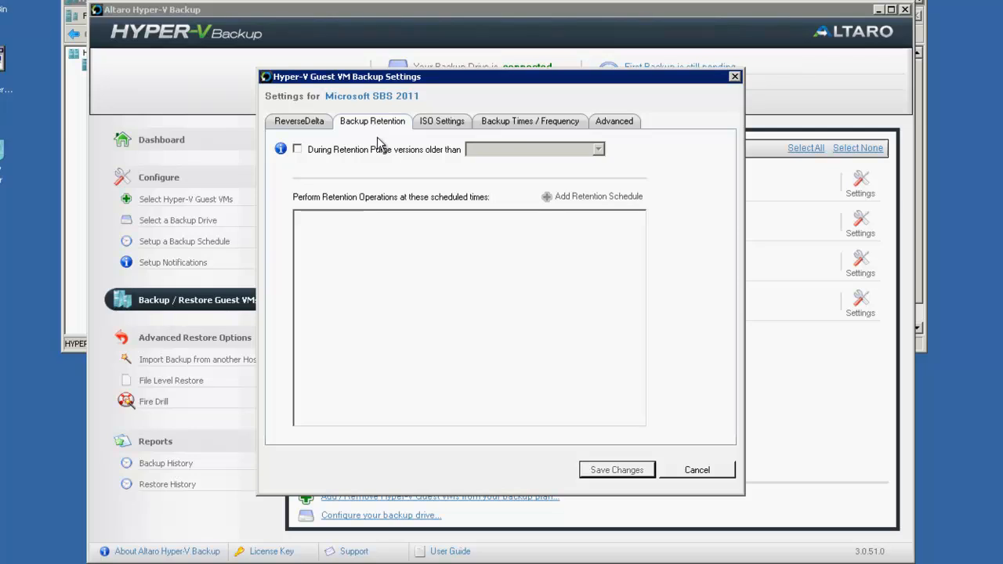
{"action": "left_click", "coordinate": [696, 470]}
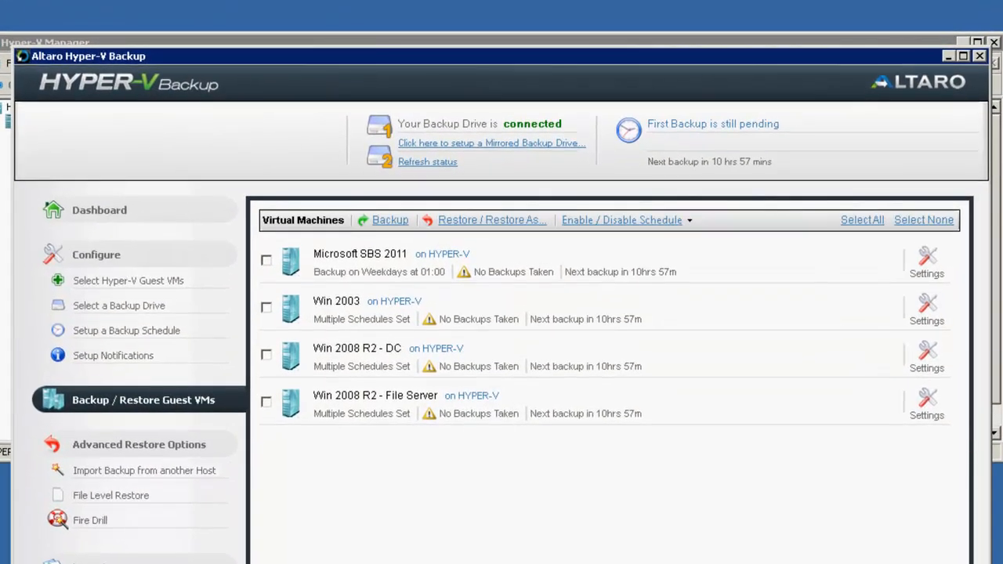
Start a backup of Microsoft SBS 2011 and arrange Hyper-V Manager below the backup progress, widening its Status column.
{"action": "left_click", "coordinate": [267, 261]}
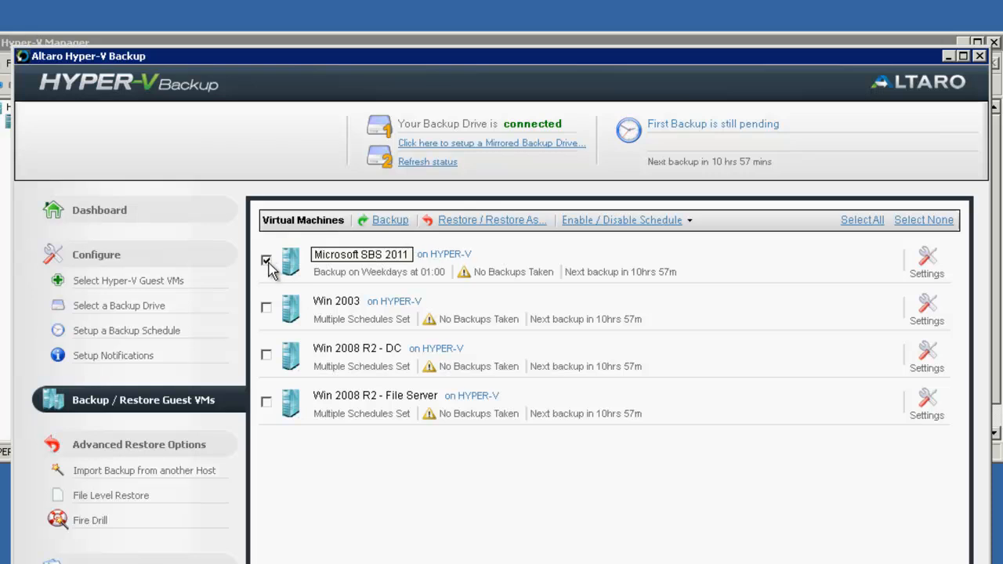
{"action": "left_click", "coordinate": [392, 224]}
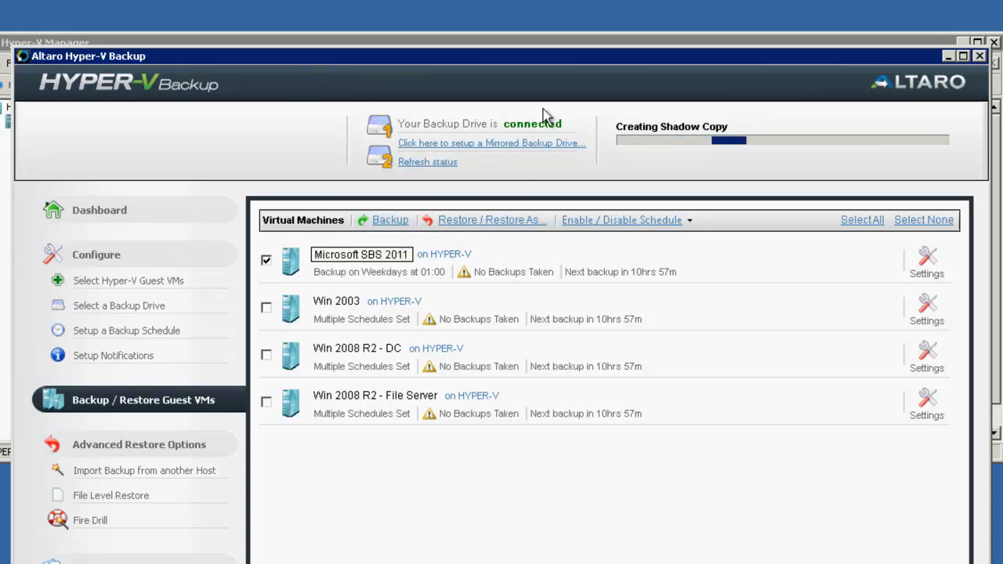
{"action": "left_click_drag", "start_coordinate": [549, 55], "coordinate": [551, 98]}
{"action": "left_click_drag", "start_coordinate": [557, 49], "coordinate": [589, 259]}
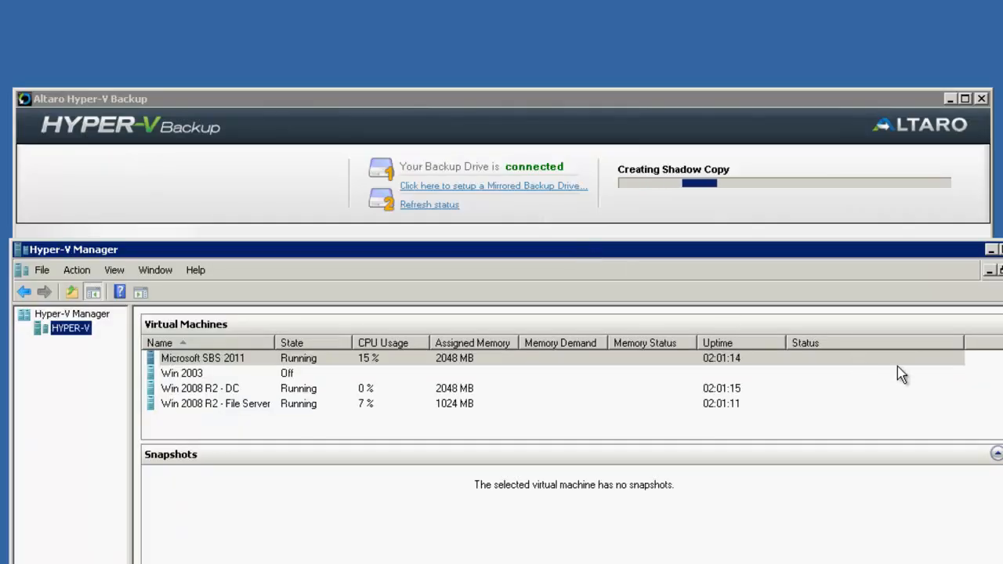
{"action": "left_click_drag", "start_coordinate": [963, 342], "coordinate": [989, 340]}
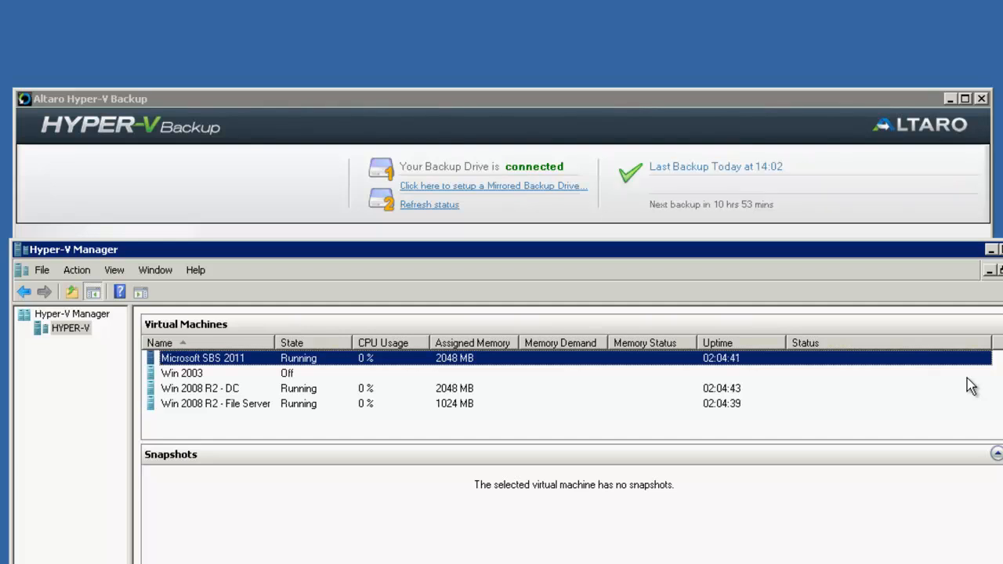
Return to Altaro Hyper-V Backup, open the restore console for Microsoft SBS 2011, and select its 26 March 2012 14:02:39 version for restore.
{"action": "left_click", "coordinate": [810, 143]}
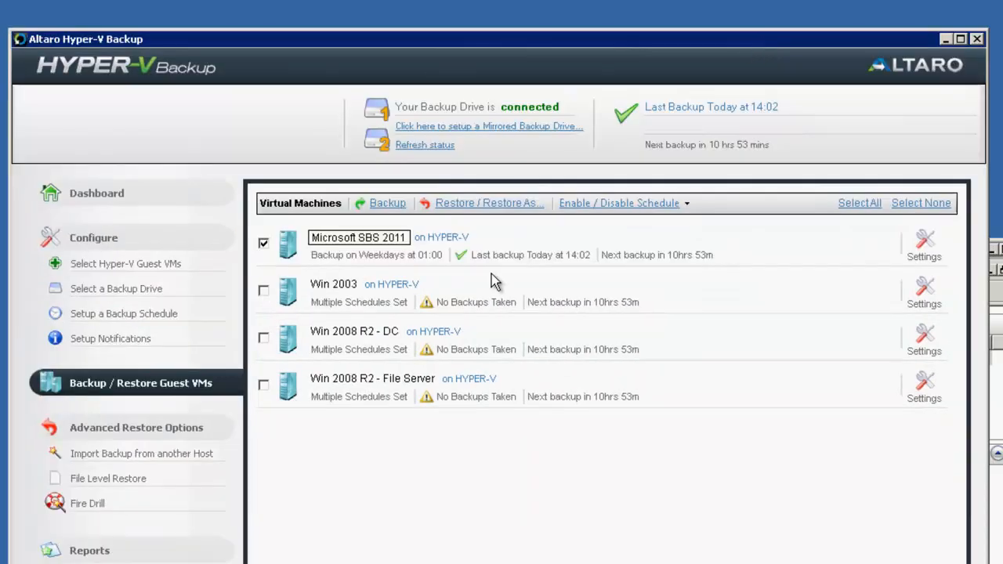
{"action": "left_click", "coordinate": [191, 429]}
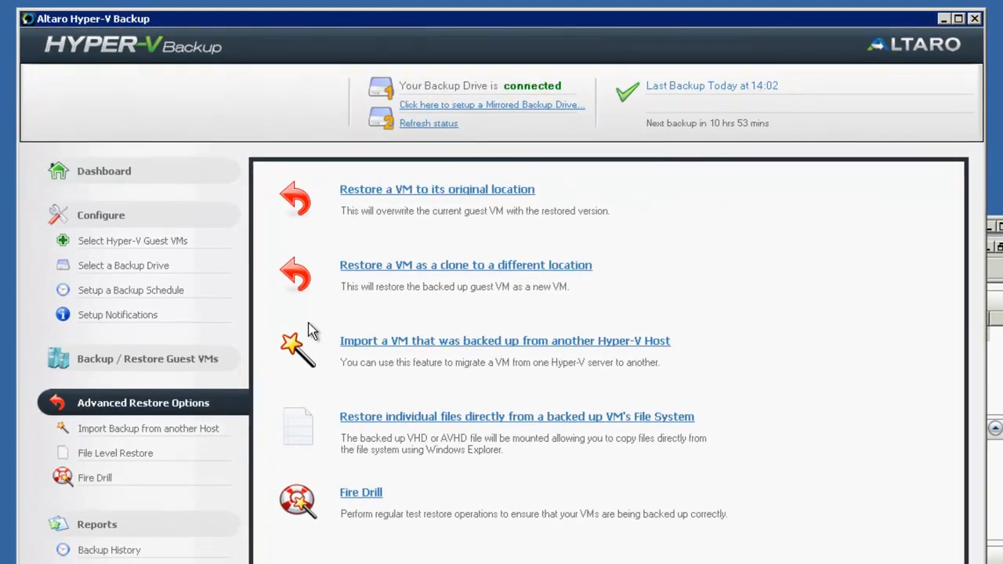
{"action": "left_click", "coordinate": [374, 265]}
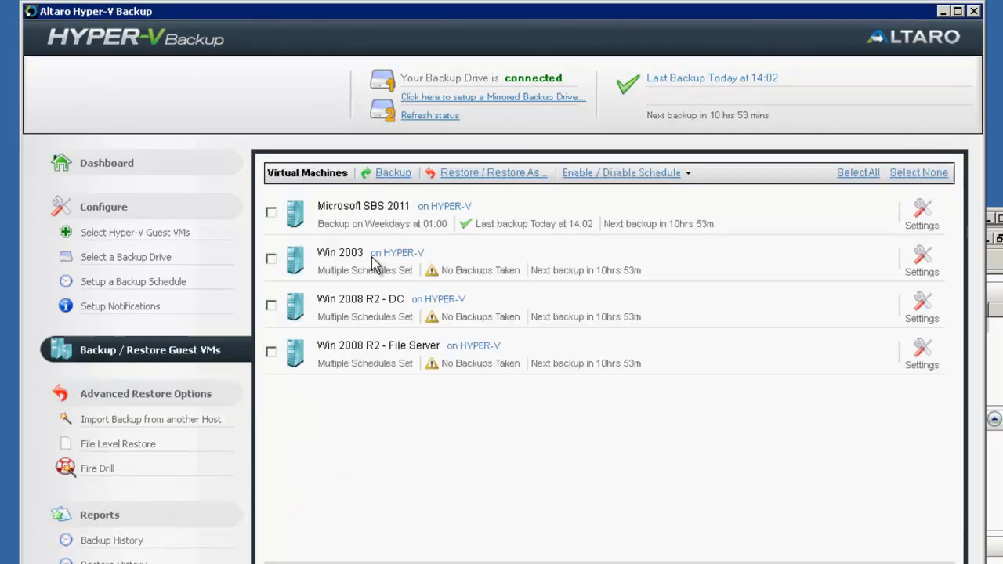
{"action": "left_click", "coordinate": [364, 208]}
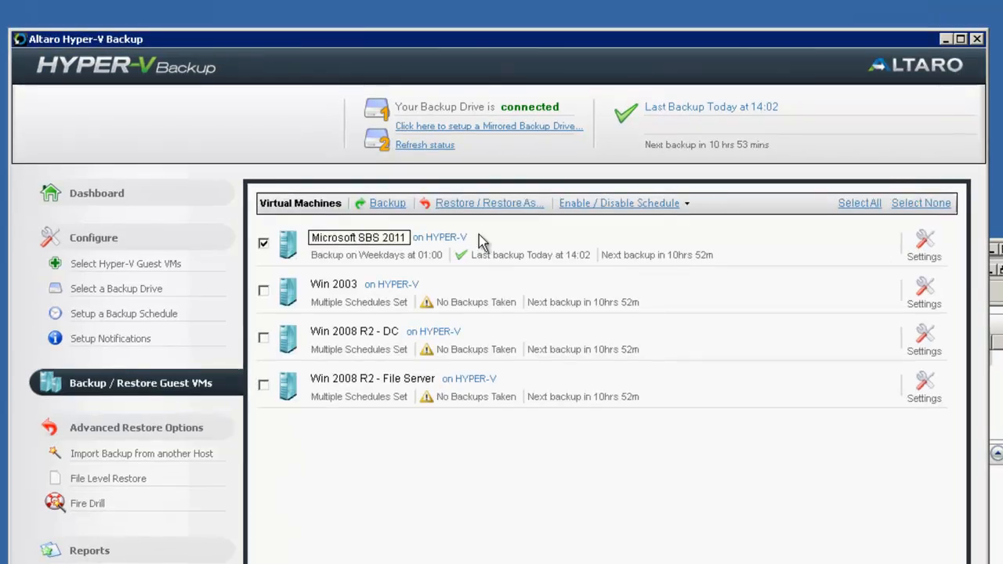
{"action": "left_click", "coordinate": [536, 205]}
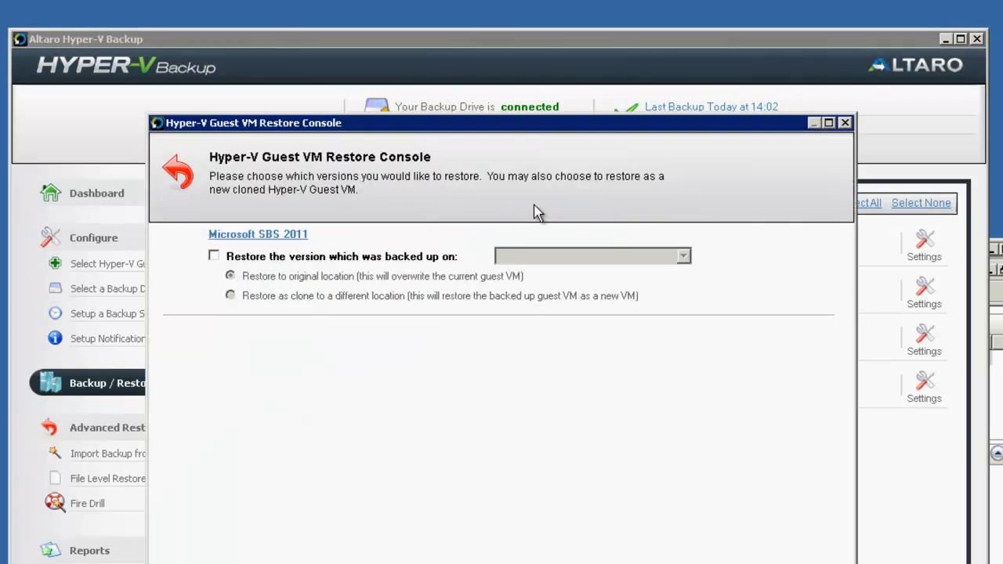
{"action": "left_click", "coordinate": [443, 257]}
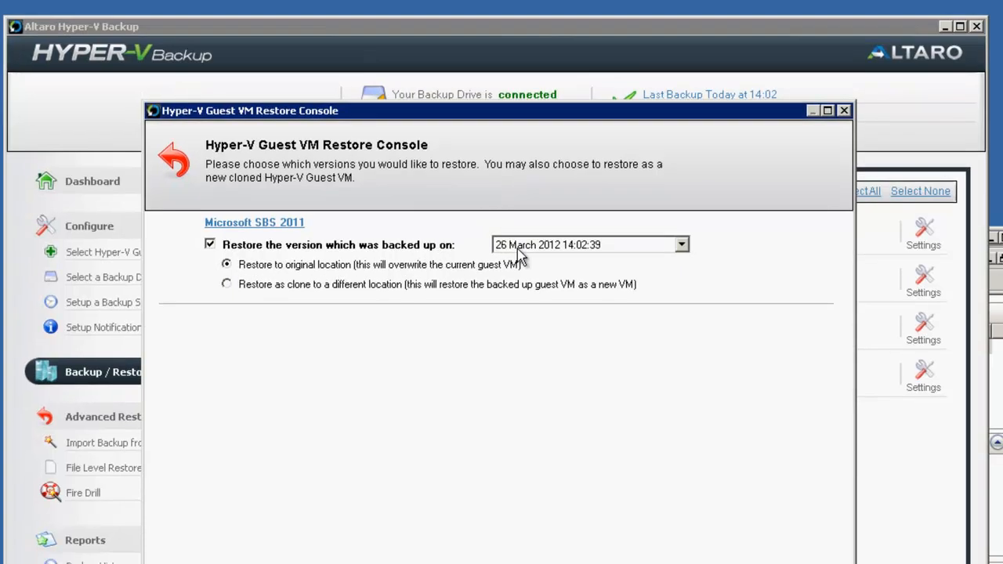
Set the 26 March 2012 14:02:39 version to restore as a clone, with its configuration and VHD / AVHD files restored to D:\.
{"action": "left_click", "coordinate": [567, 261]}
{"action": "left_click", "coordinate": [557, 168]}
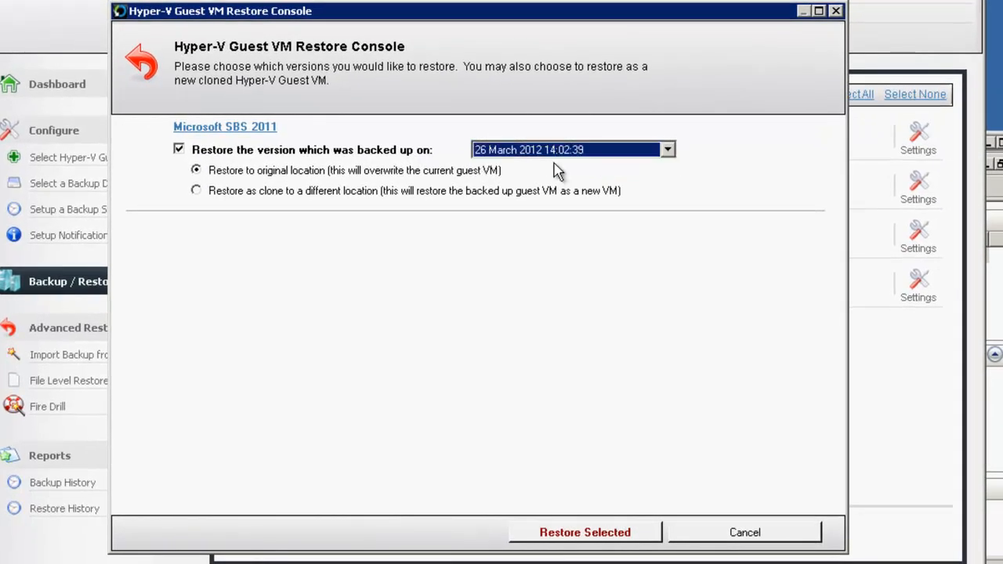
{"action": "left_click", "coordinate": [234, 196]}
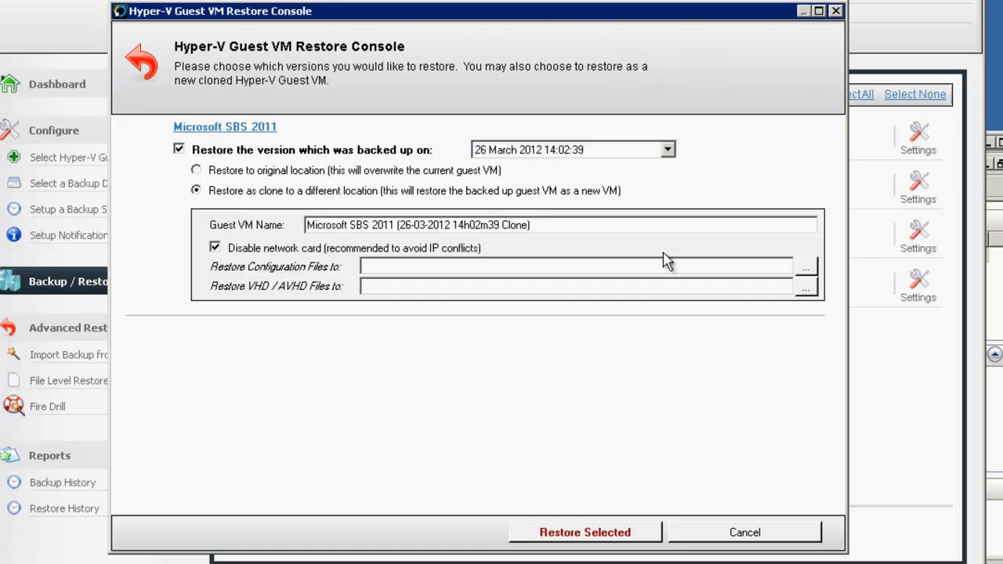
{"action": "left_click", "coordinate": [804, 267]}
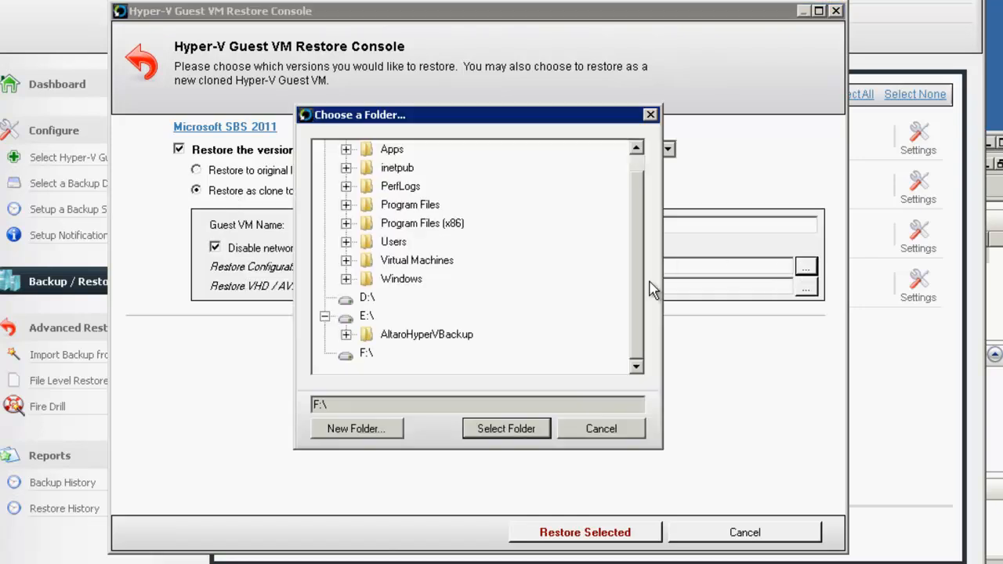
{"action": "left_click", "coordinate": [367, 300]}
{"action": "left_click", "coordinate": [486, 431]}
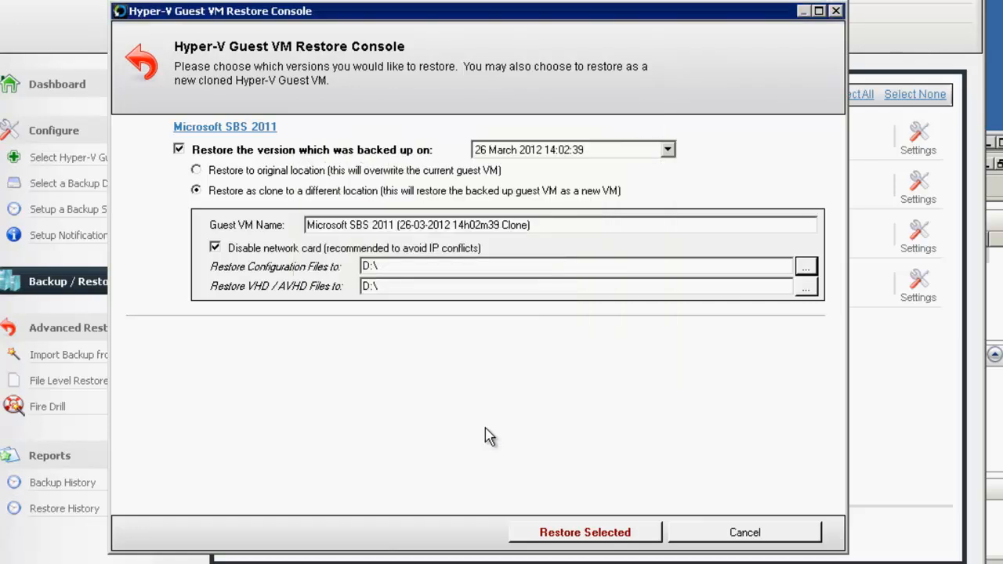
Start the restore of the Microsoft SBS 2011 clone and confirm it.
{"action": "left_click", "coordinate": [568, 533]}
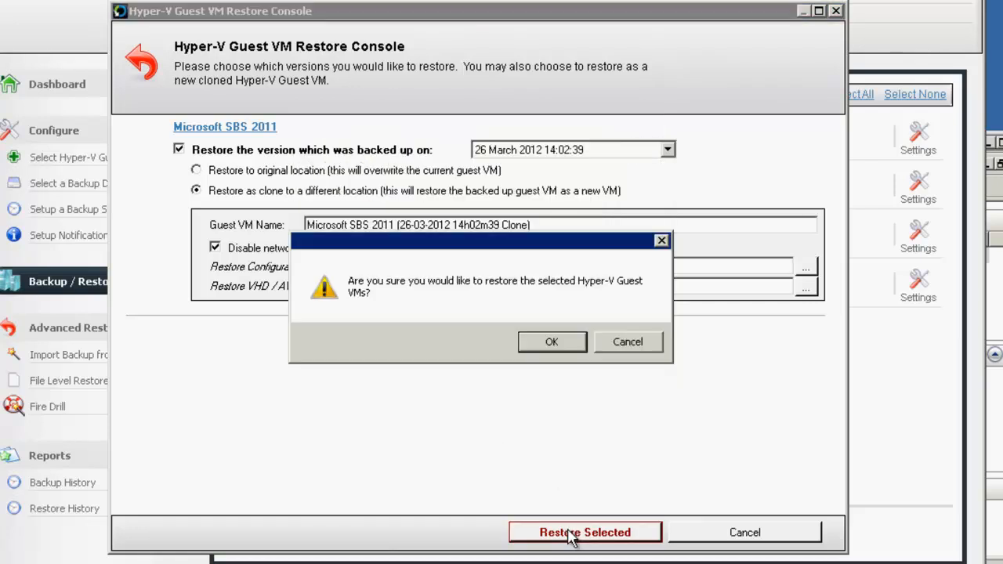
{"action": "left_click", "coordinate": [552, 342]}
{"action": "left_click", "coordinate": [562, 370]}
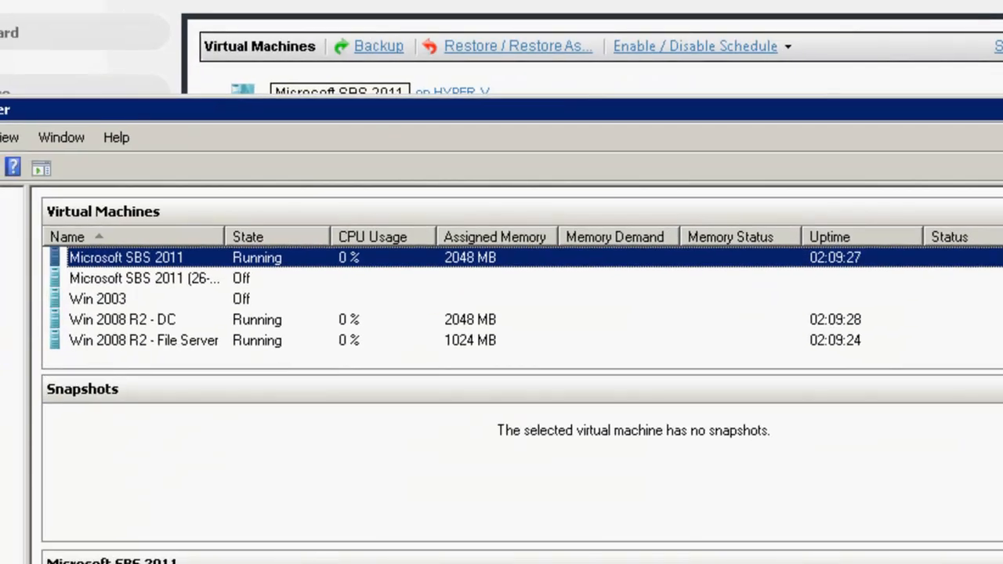
In Hyper-V Manager, widen the Name column of the virtual machines list and select the restored Microsoft SBS 2011 clone.
{"action": "left_click_drag", "start_coordinate": [224, 237], "coordinate": [504, 235]}
{"action": "left_click", "coordinate": [490, 278]}
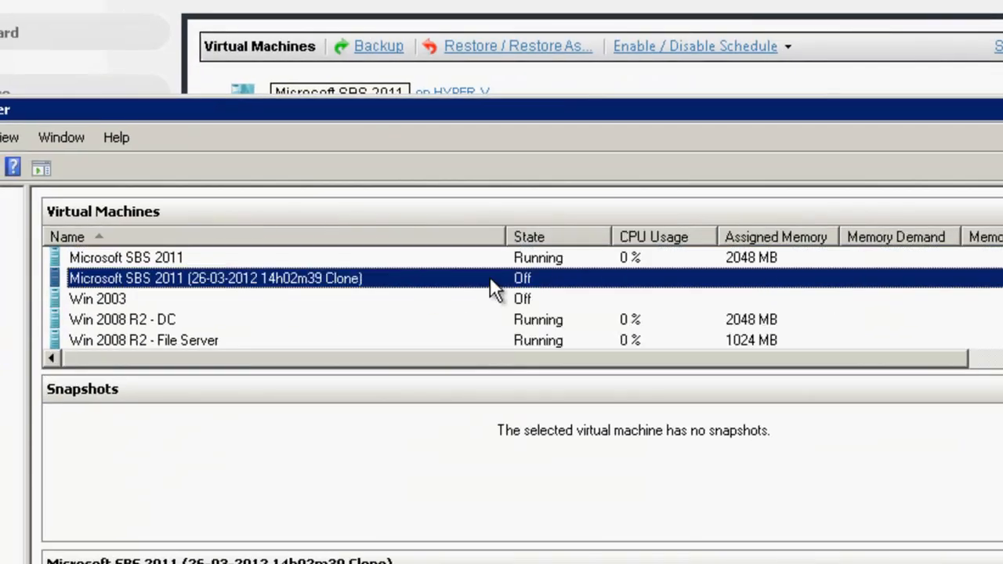